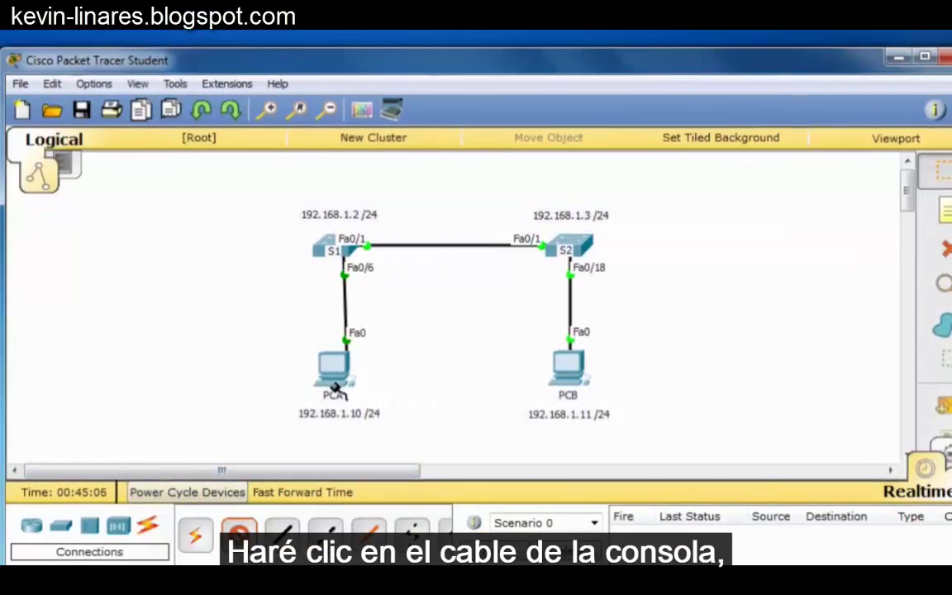
Step: Connect a console cable from PCA's RS 232 port to the Console port of switch S1
click(282, 535)
click(333, 372)
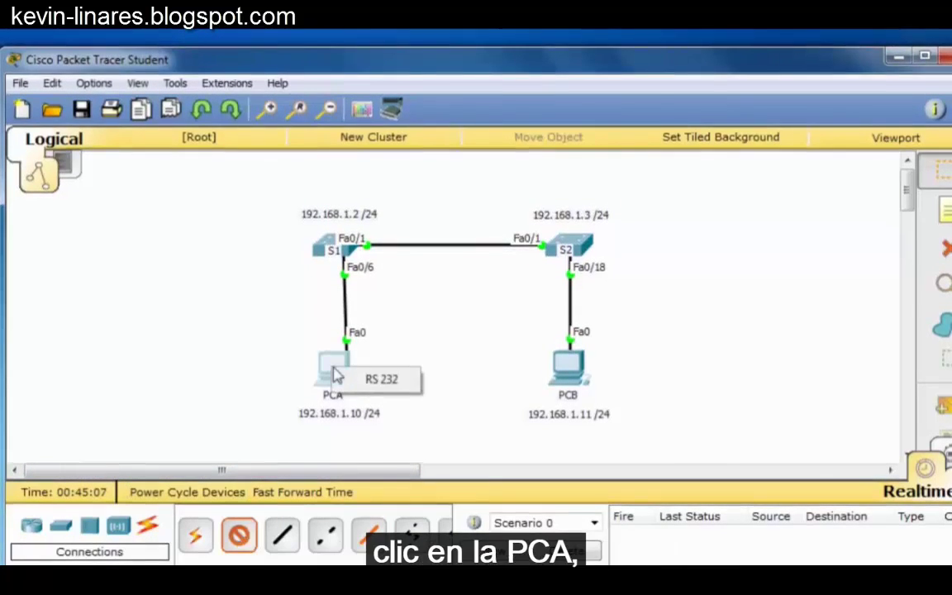
click(376, 380)
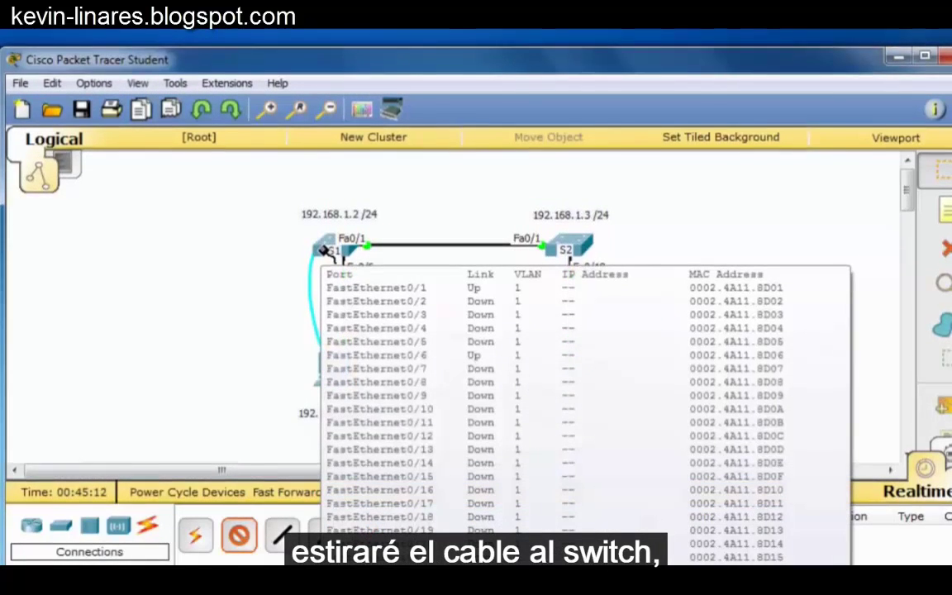
click(327, 250)
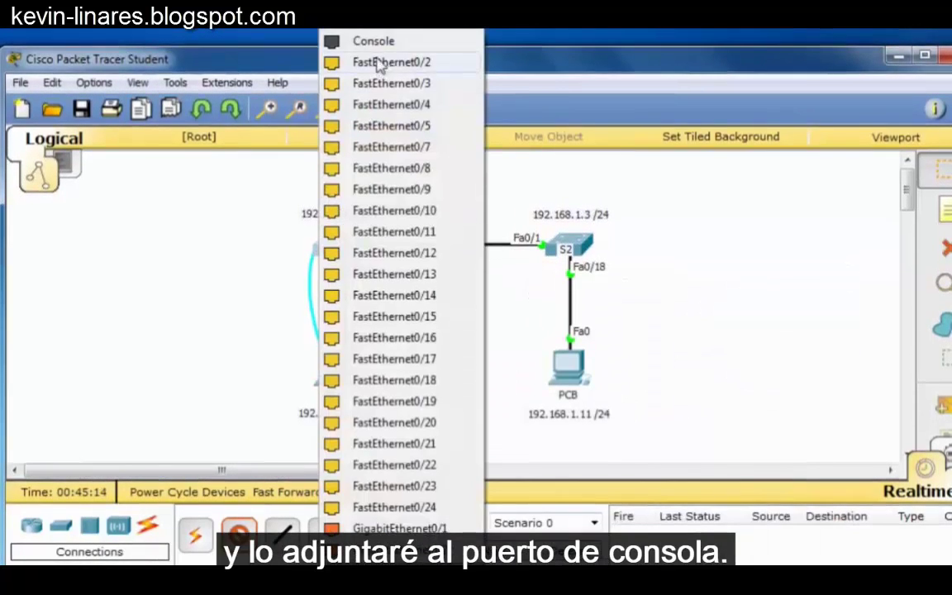
click(376, 42)
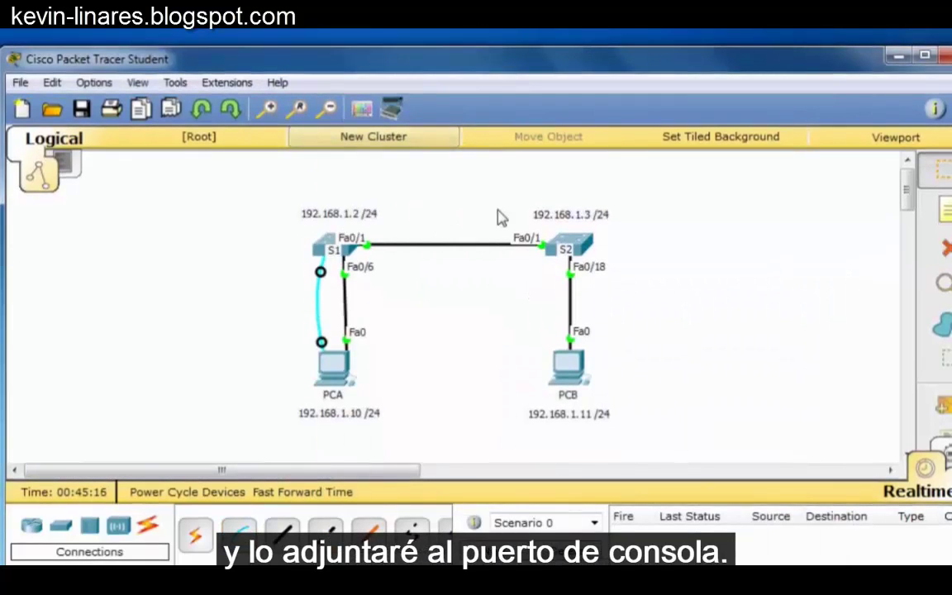
Step: Start a terminal session on PCA with the default port configuration and enter privileged EXEC mode on S1 with enable
click(333, 367)
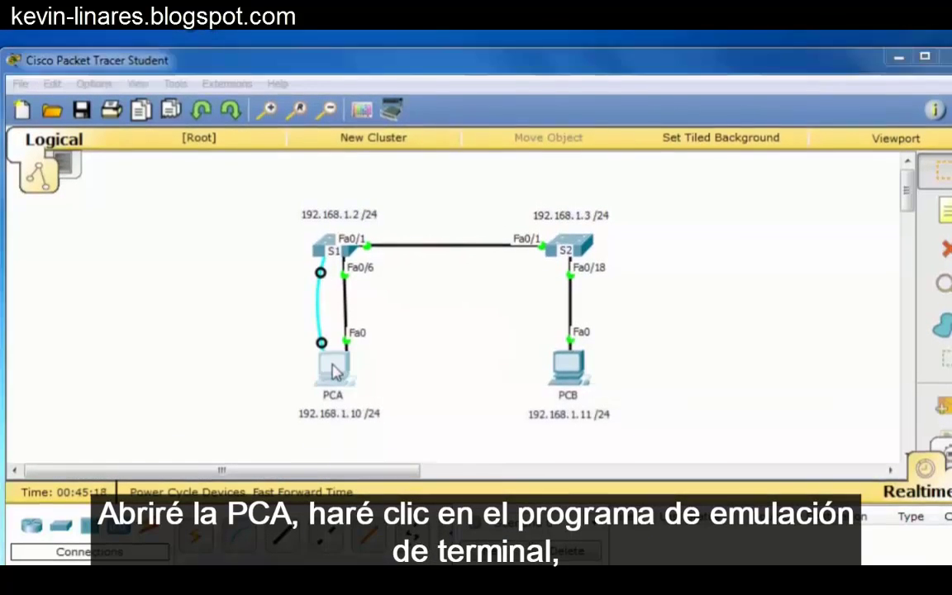
click(389, 164)
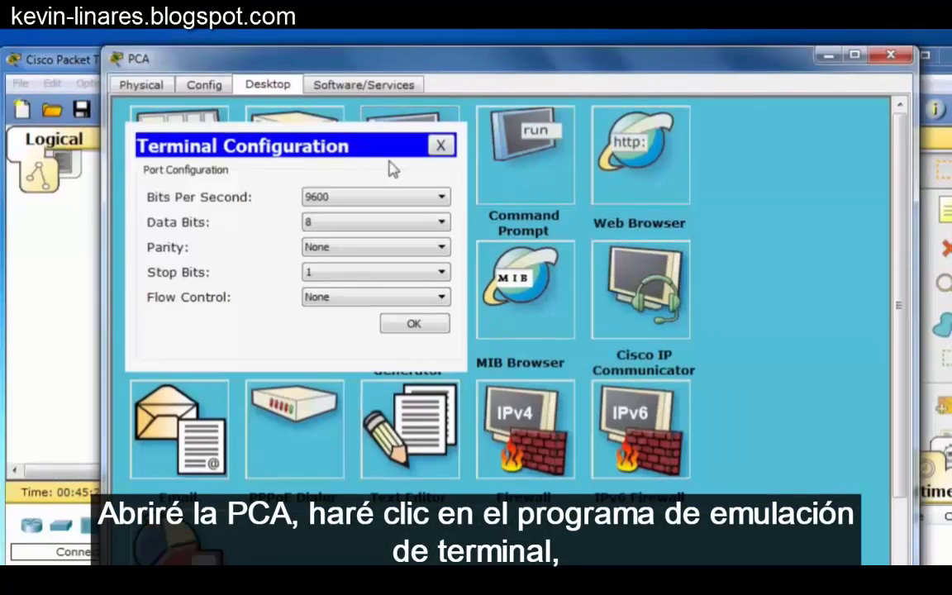
click(410, 323)
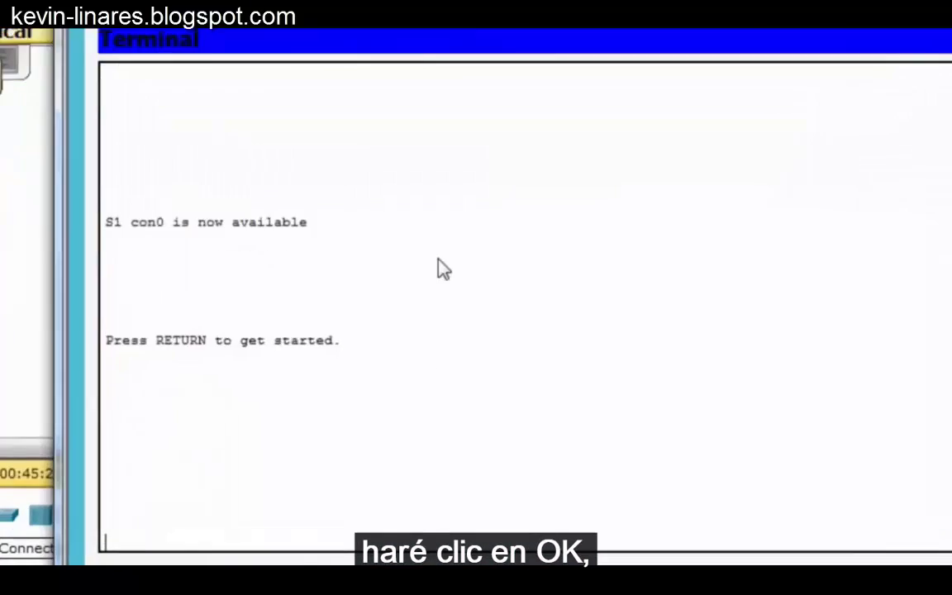
key(Return)
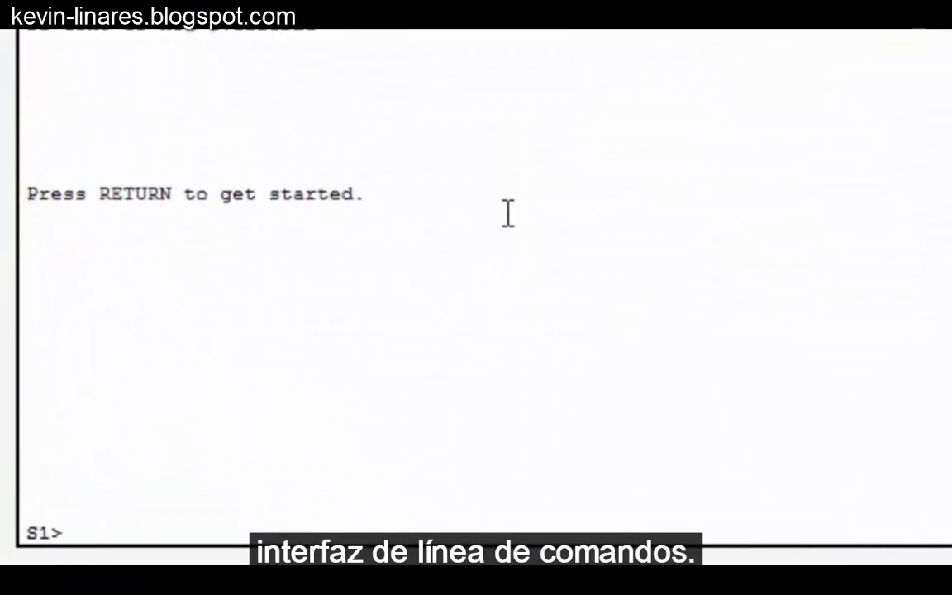
text(enab)
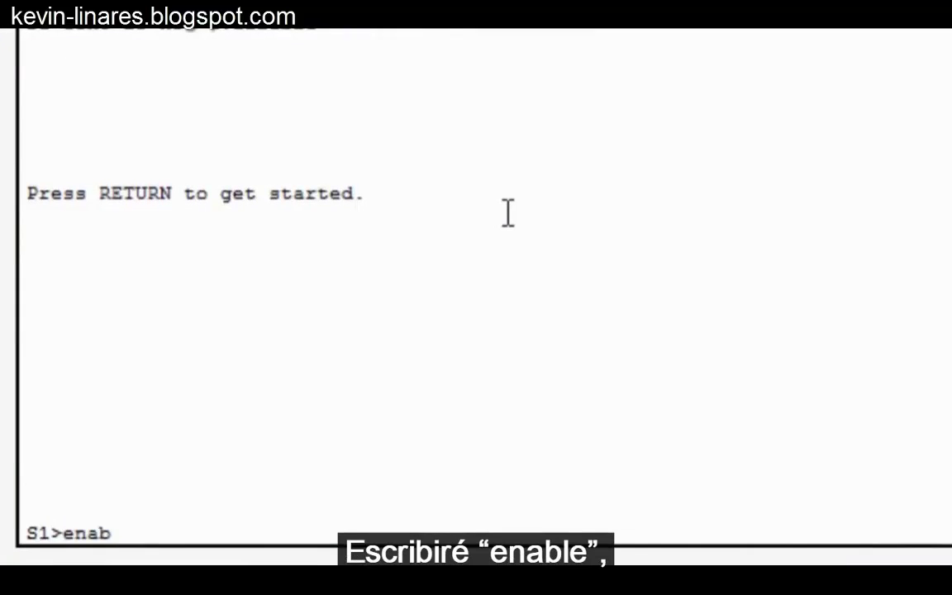
text(le)
key(Return)
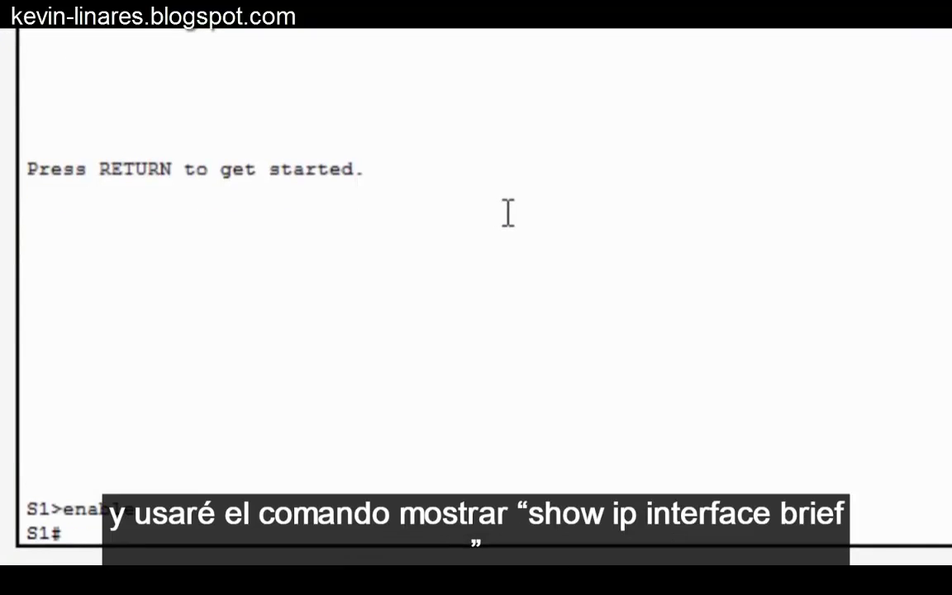
Step: Run show ip interface brief on S1 and page through to the end of the interface list
text(show ip interf)
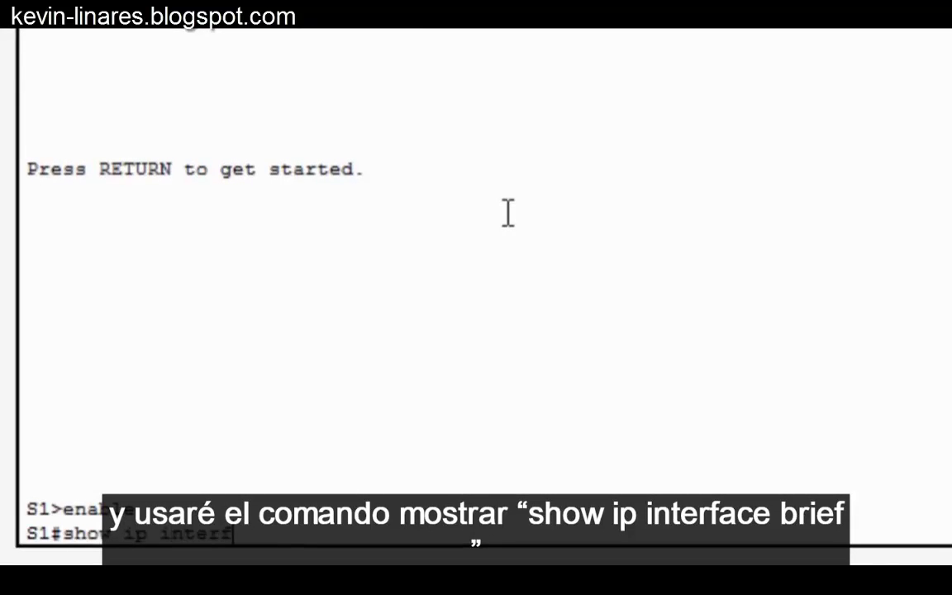
text(ace brief)
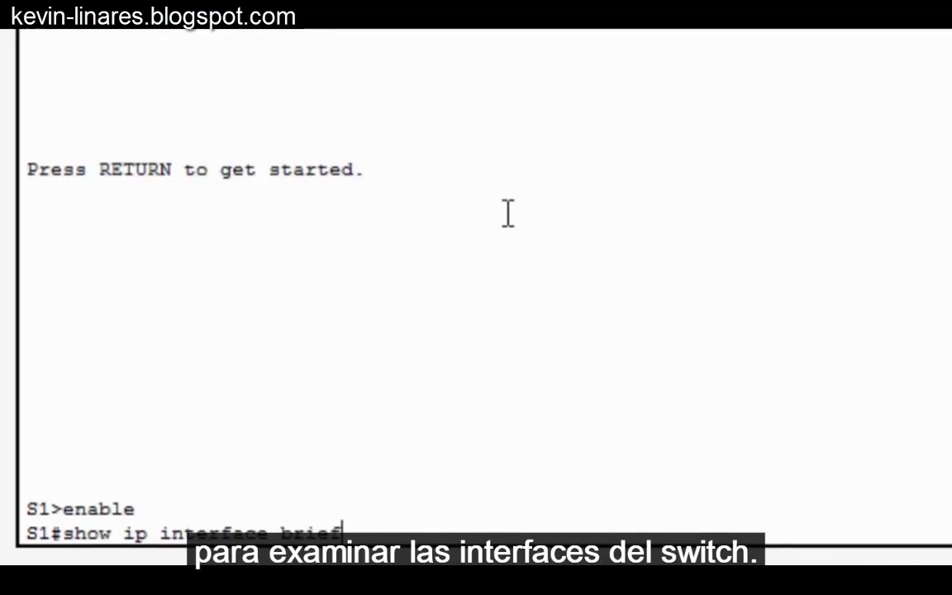
key(Return)
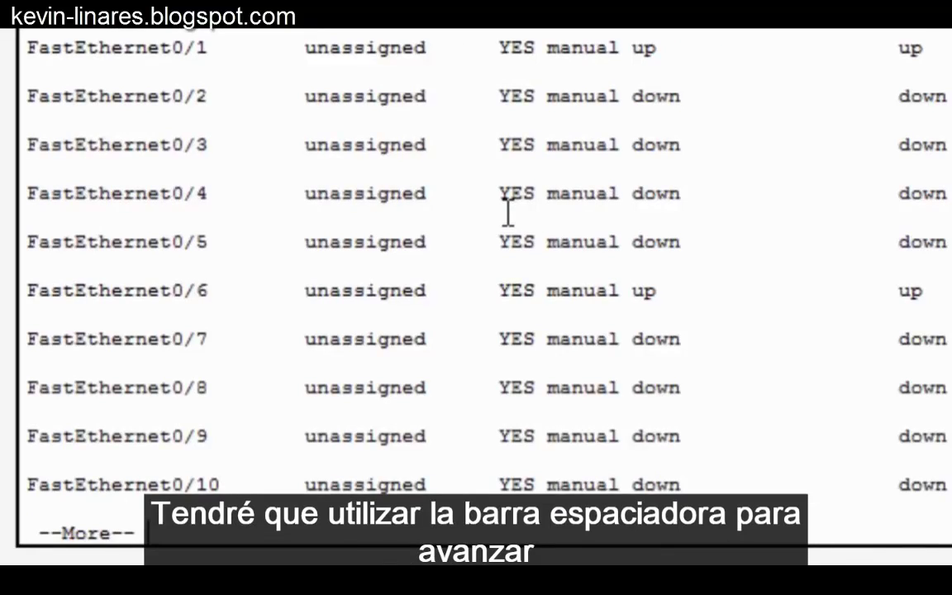
key(space)
key(space)
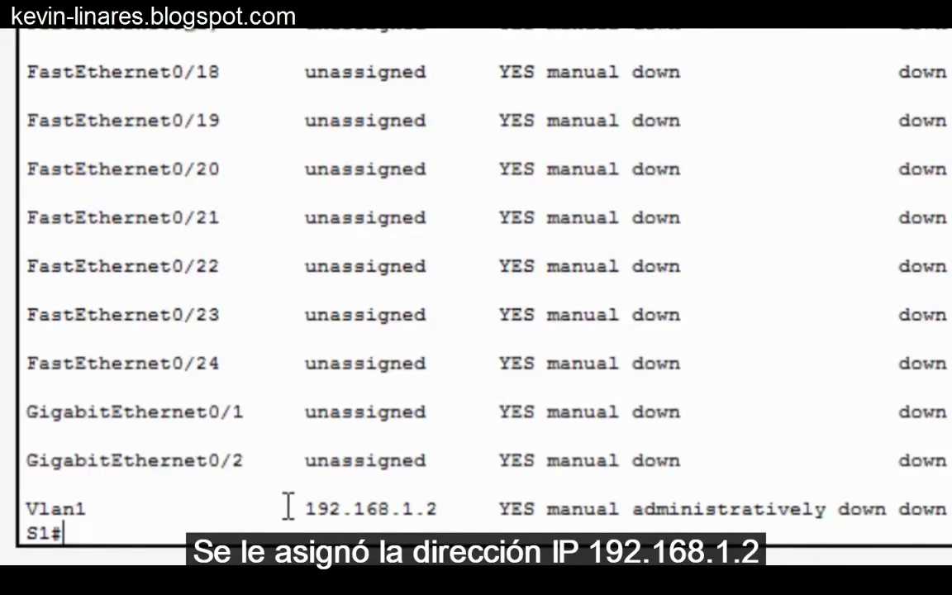
Step: Examine the IP address, status and line protocol of Vlan1 in the interface list
drag(298, 506, 483, 510)
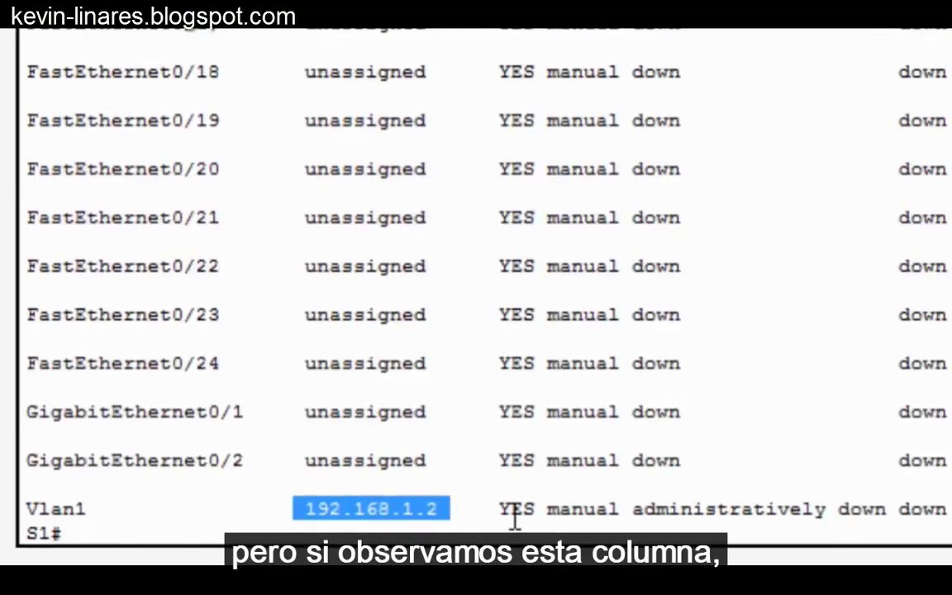
click(635, 511)
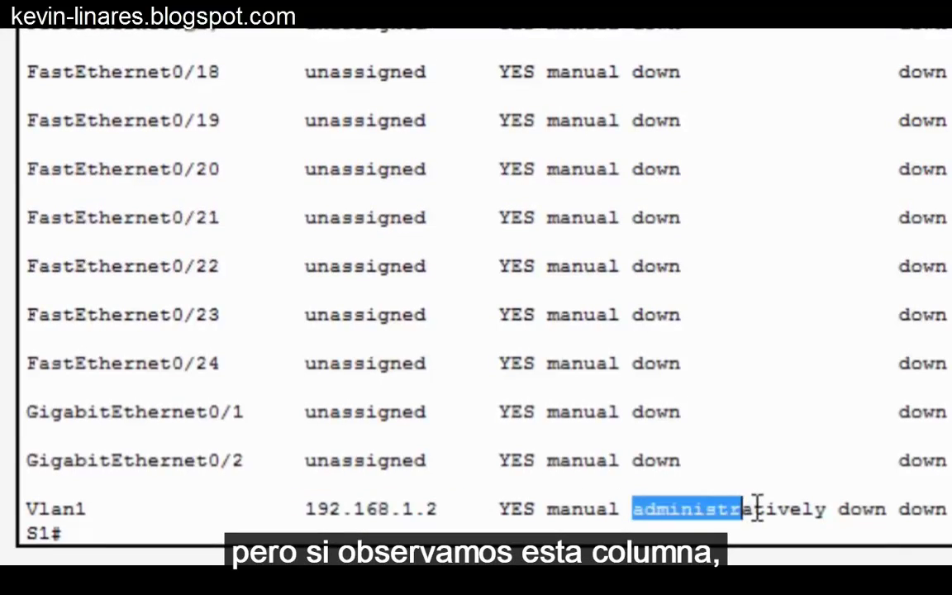
drag(757, 508, 824, 498)
drag(883, 508, 888, 507)
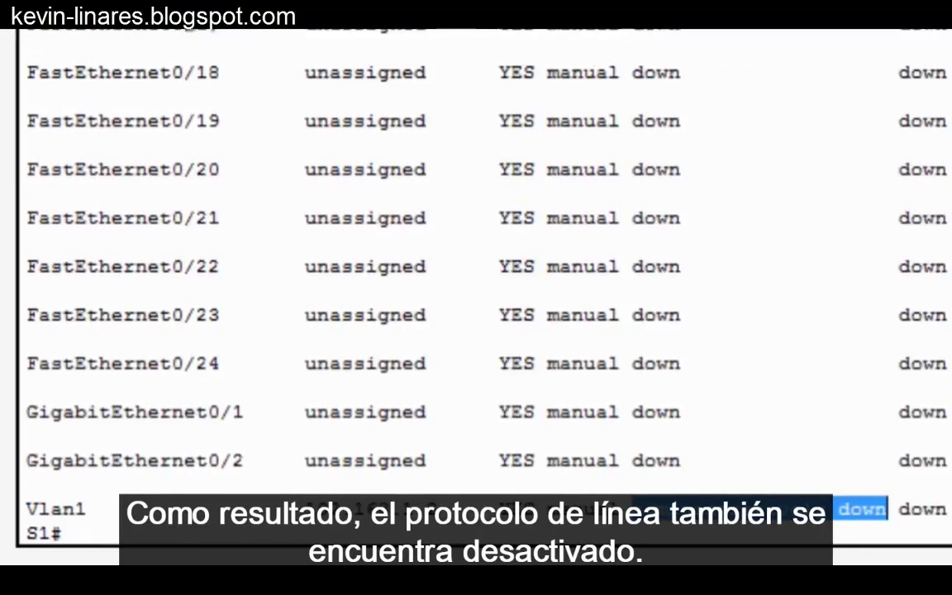
drag(897, 507, 947, 508)
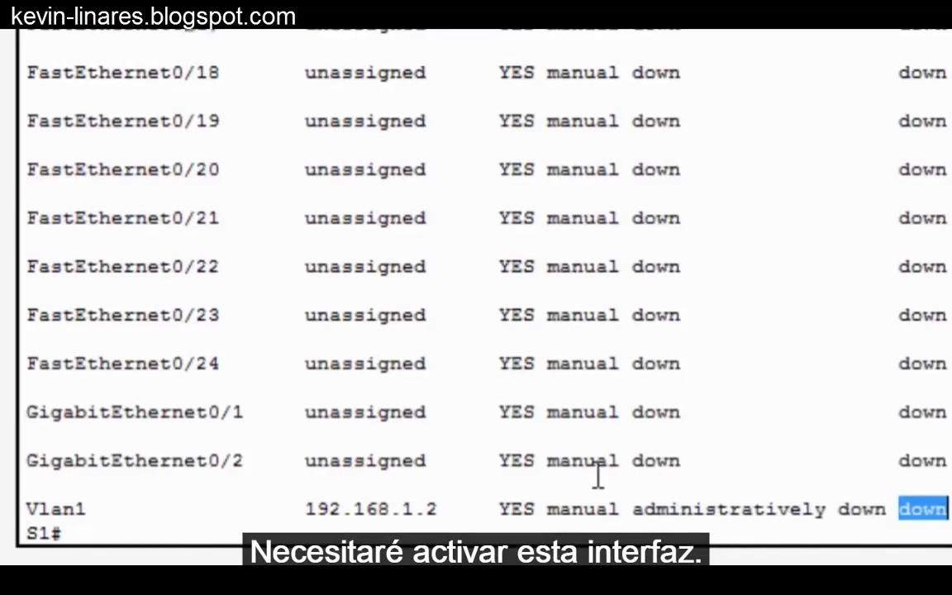
drag(630, 506, 875, 506)
Step: Activate S1's VLAN 1 interface using config terminal, interface vlan 1 and no shutdown, and return to privileged EXEC mode
click(135, 531)
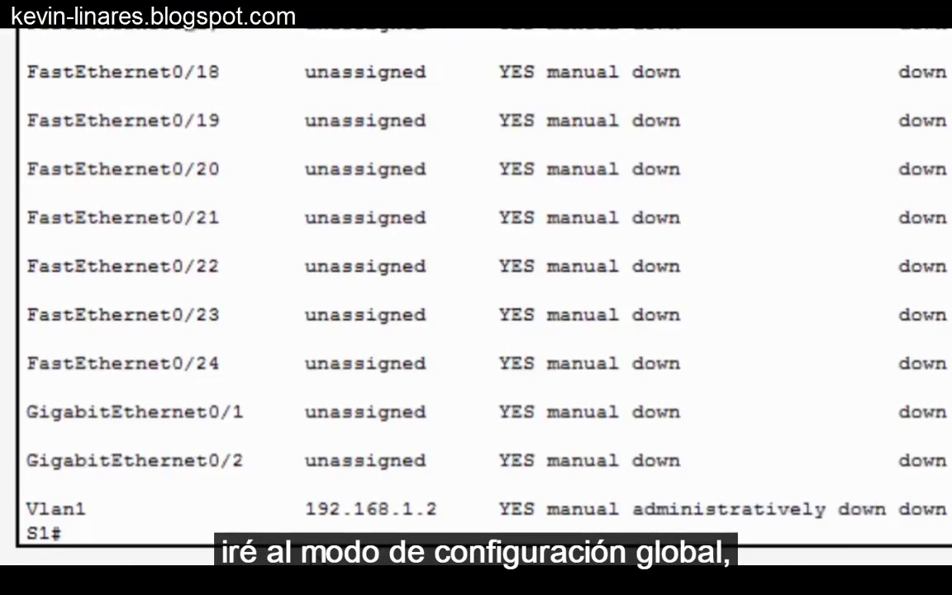
text(config terminal)
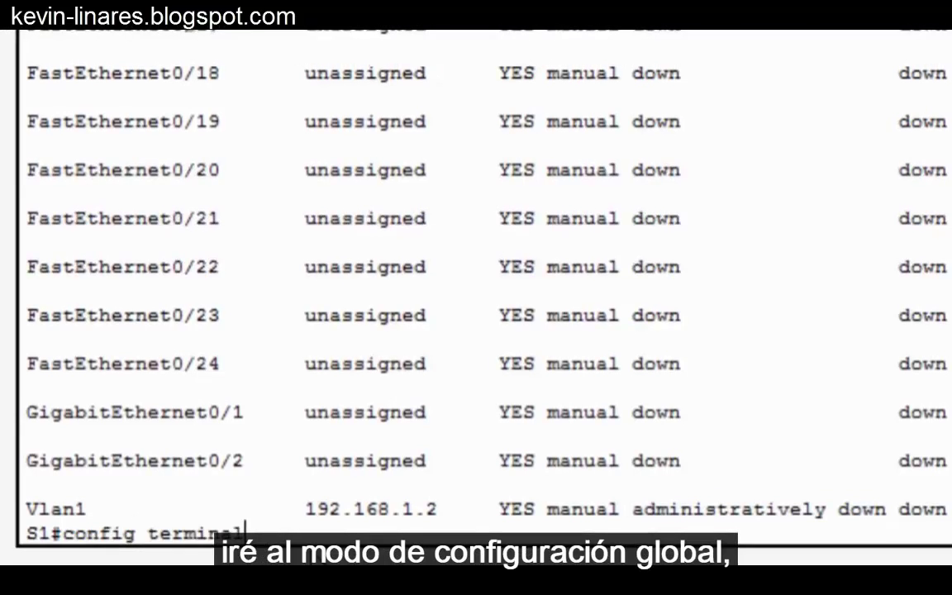
key(Return)
text(in)
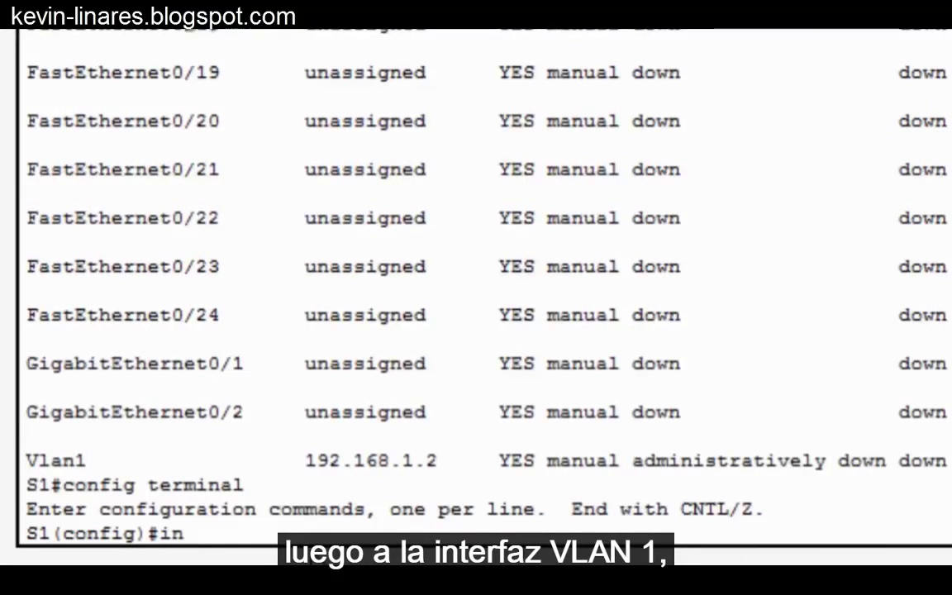
text(terface vlan 1)
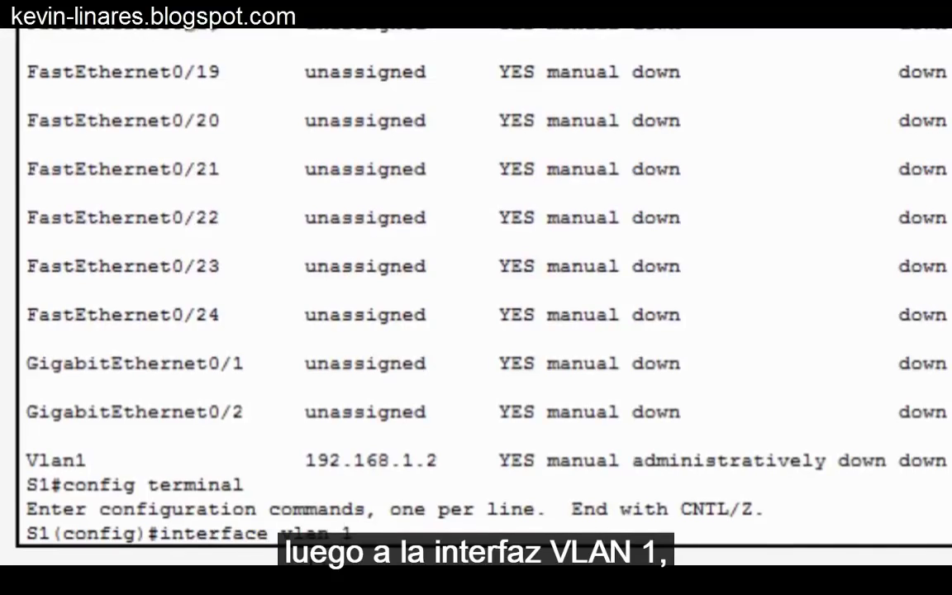
key(Return)
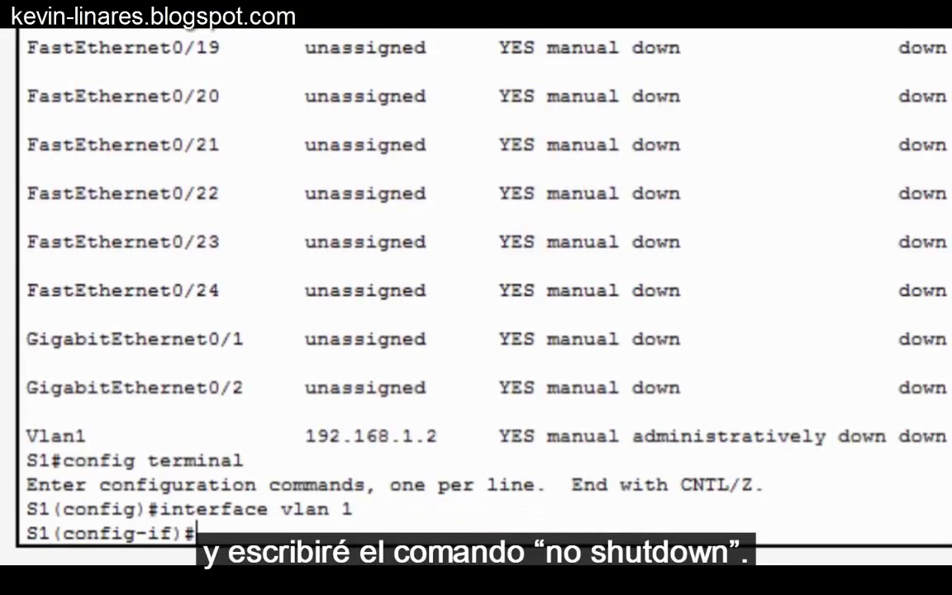
text(no shutdown)
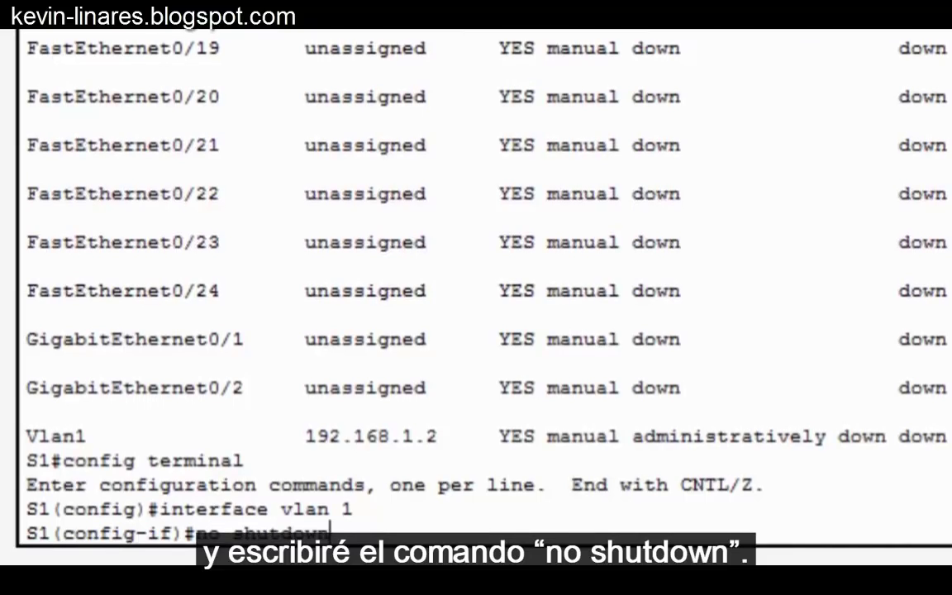
key(Return)
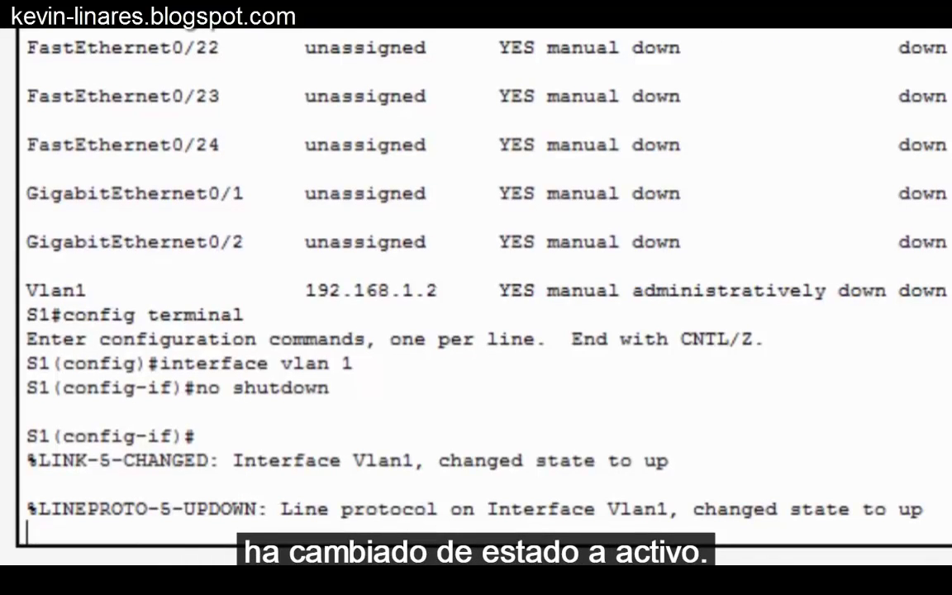
key(Return)
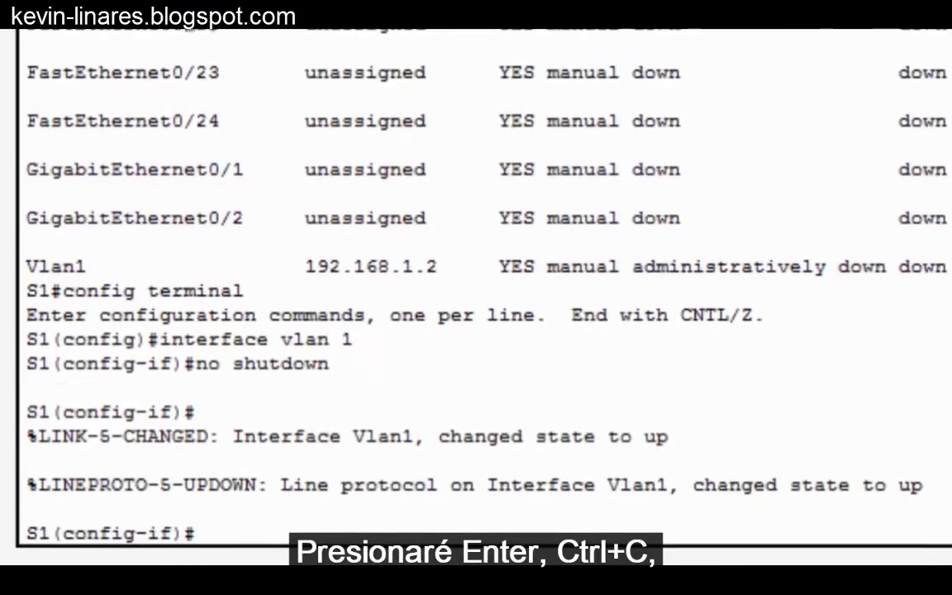
key(ctrl+c)
key(Return)
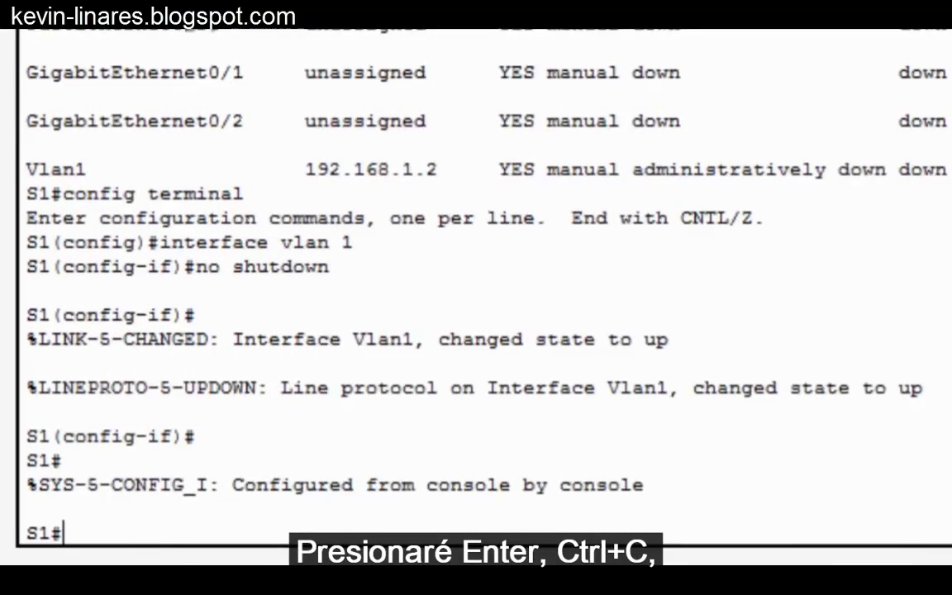
Step: Rerun show ip interface brief on S1 and check the status and line protocol of Vlan1
key(Up)
key(Up)
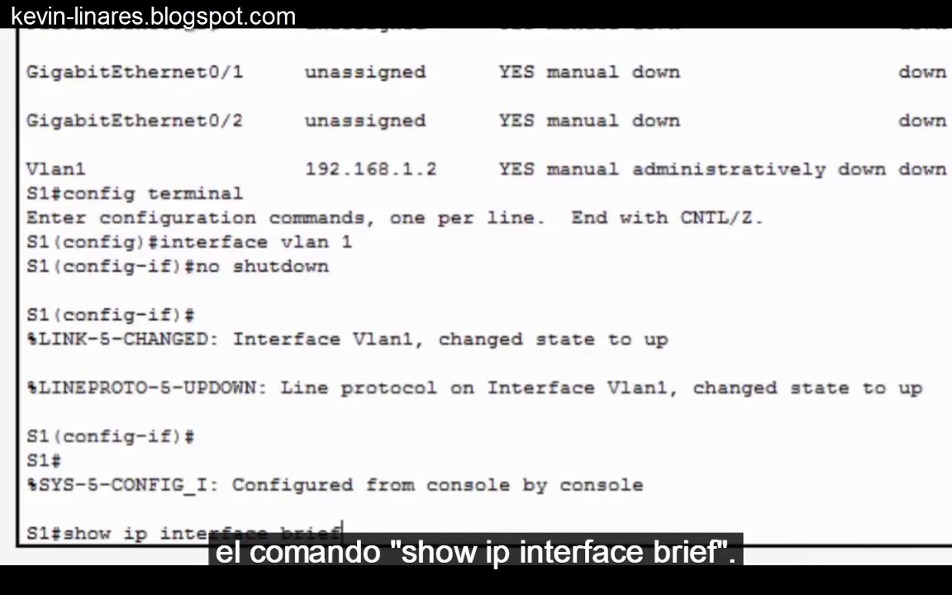
key(Return)
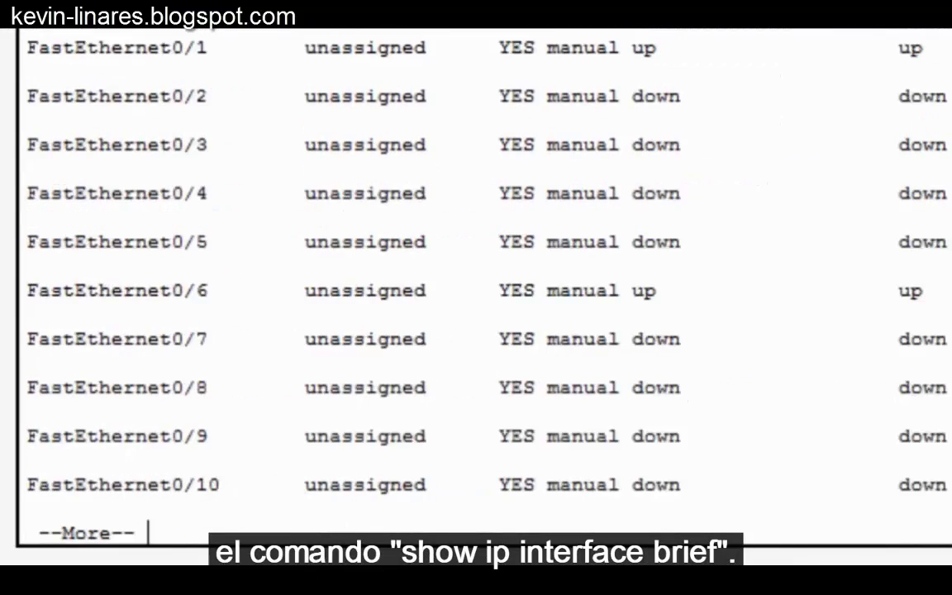
key(space)
key(space)
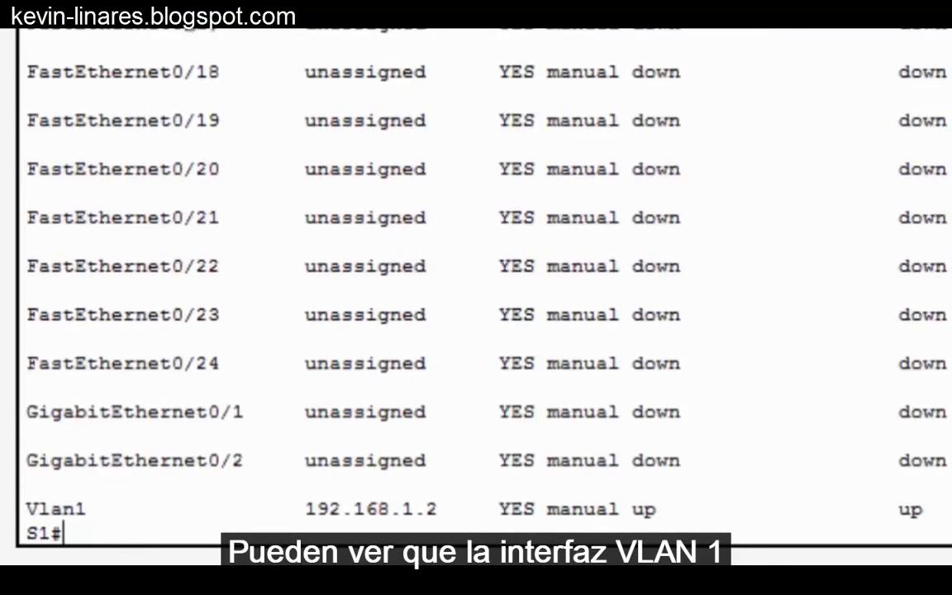
drag(633, 510, 656, 510)
drag(888, 510, 923, 510)
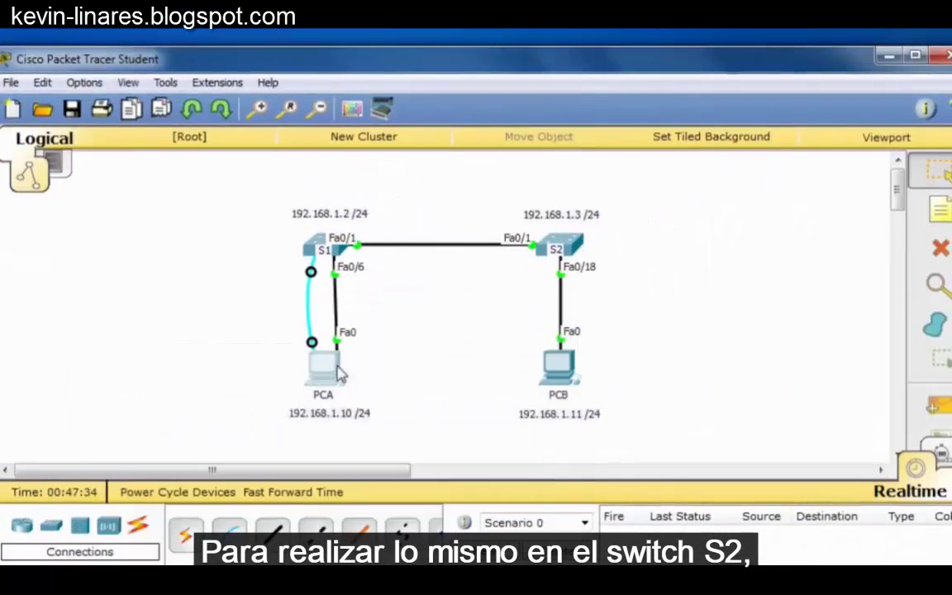
Step: Move the switch end of PCA's console cable from S1 to S2's Console port and reopen PCA's terminal
click(310, 272)
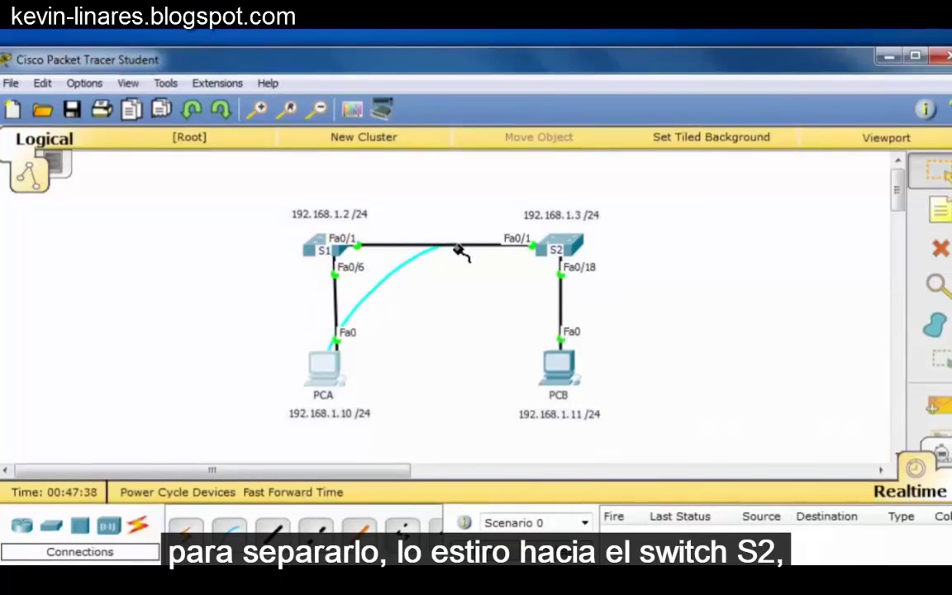
click(576, 245)
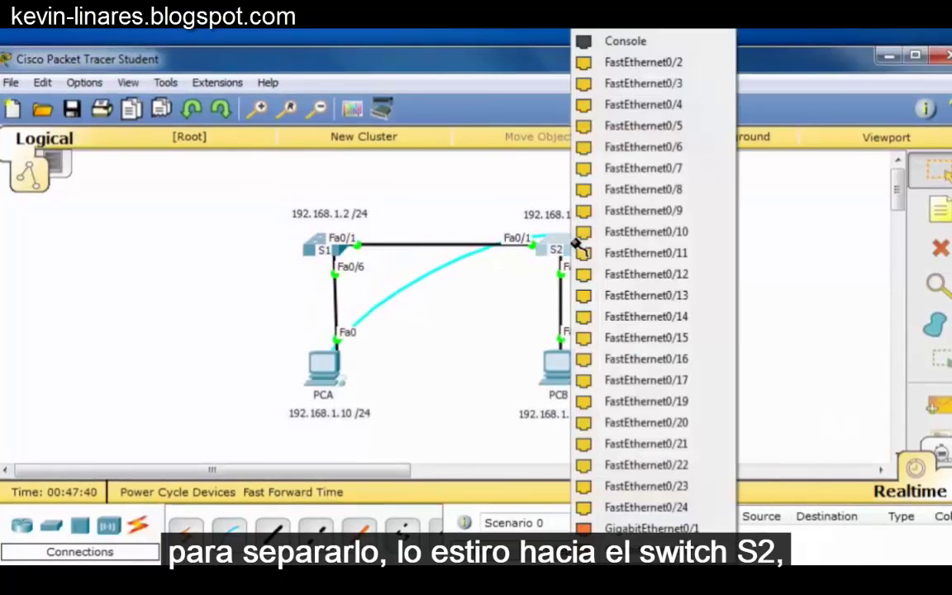
click(604, 41)
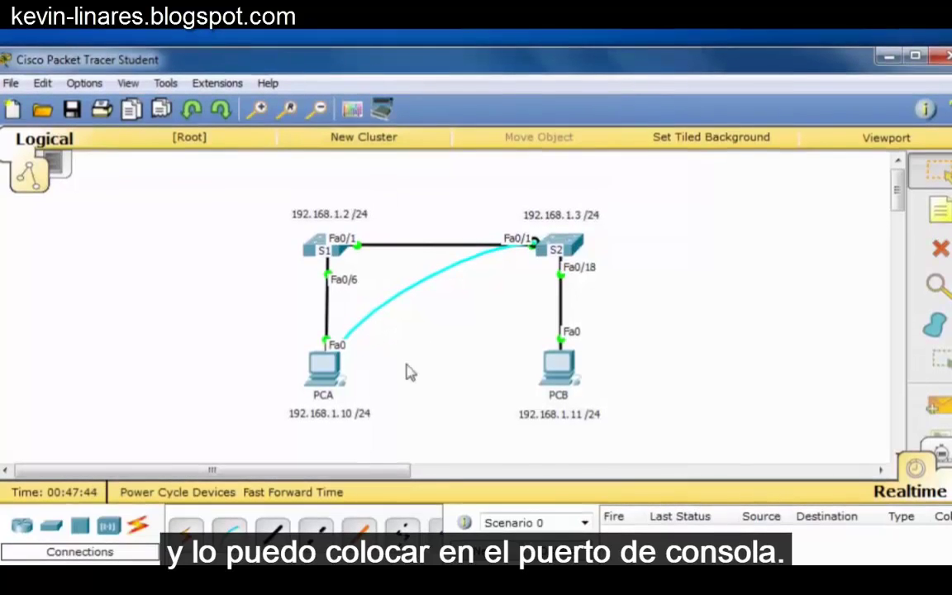
click(329, 374)
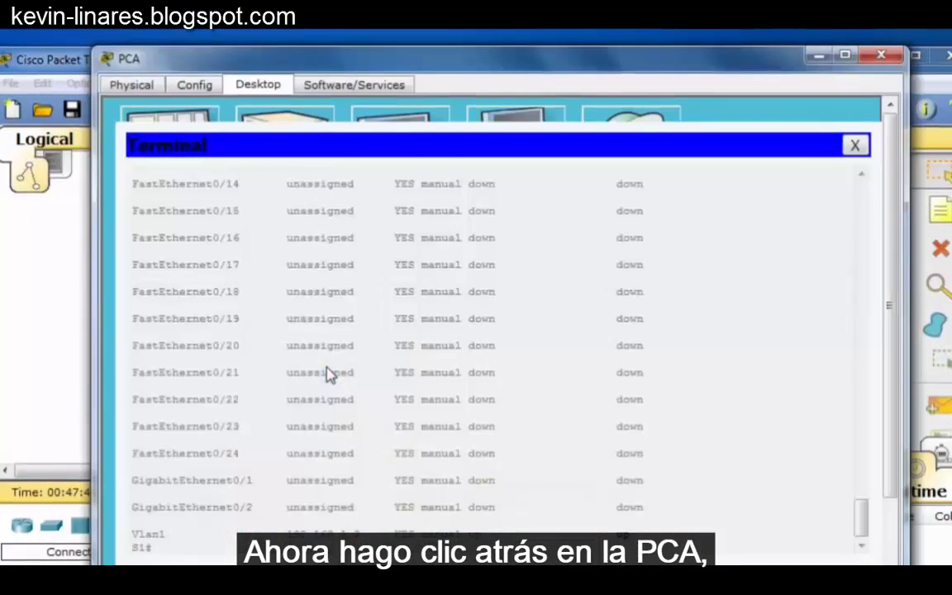
Step: Close and reopen PCA's terminal with the offered port configuration, start the S2 console session and enter privileged EXEC mode with enable
click(854, 146)
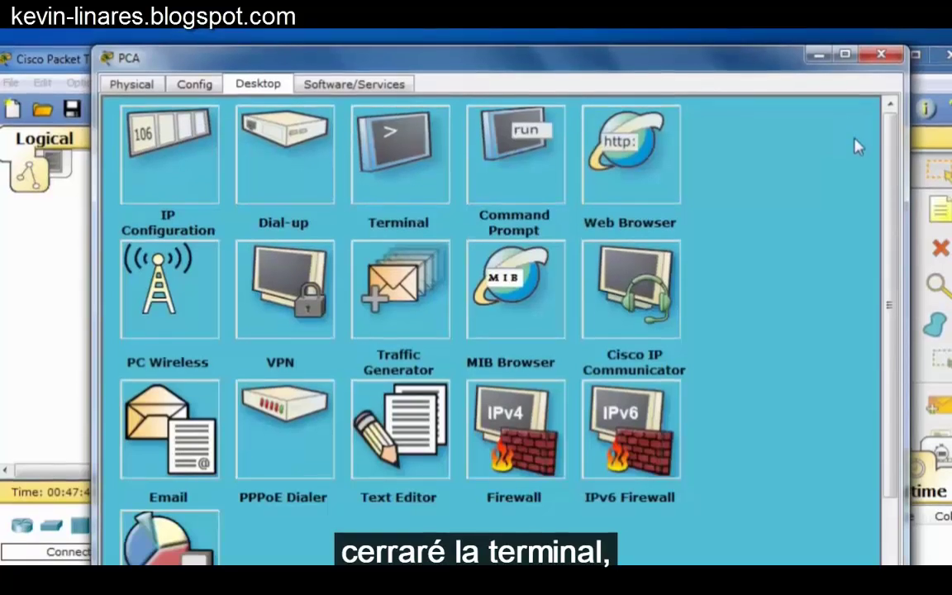
click(400, 154)
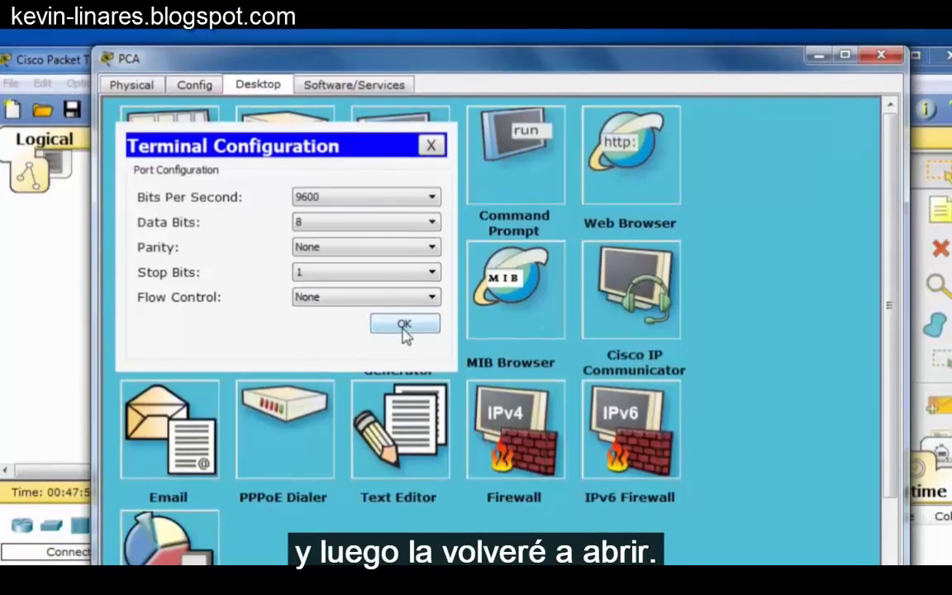
click(403, 327)
key(Return)
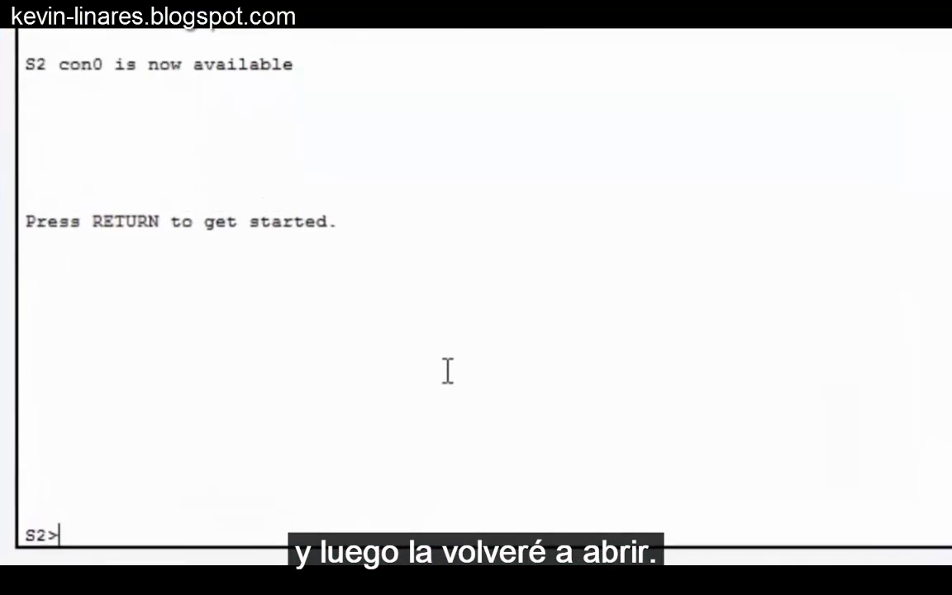
text(enable)
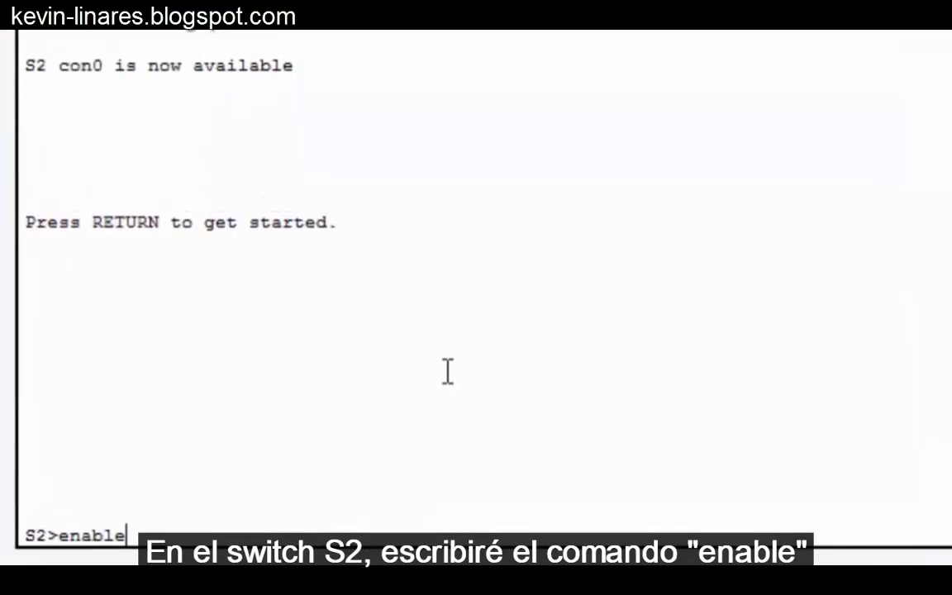
key(Return)
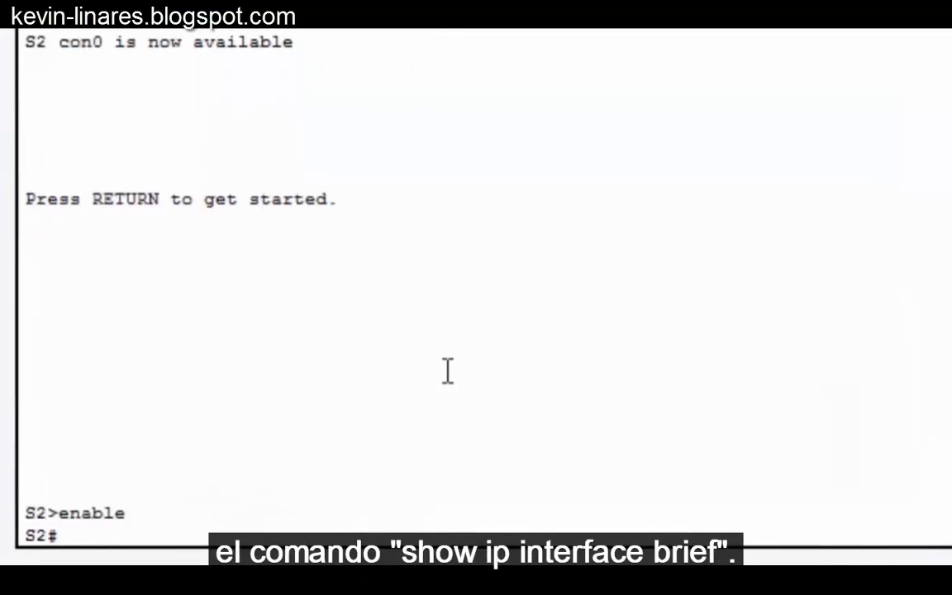
Step: Run show ip interface brief on S2, page to the end and examine Vlan1's IP address, status and line protocol
text(show ip in)
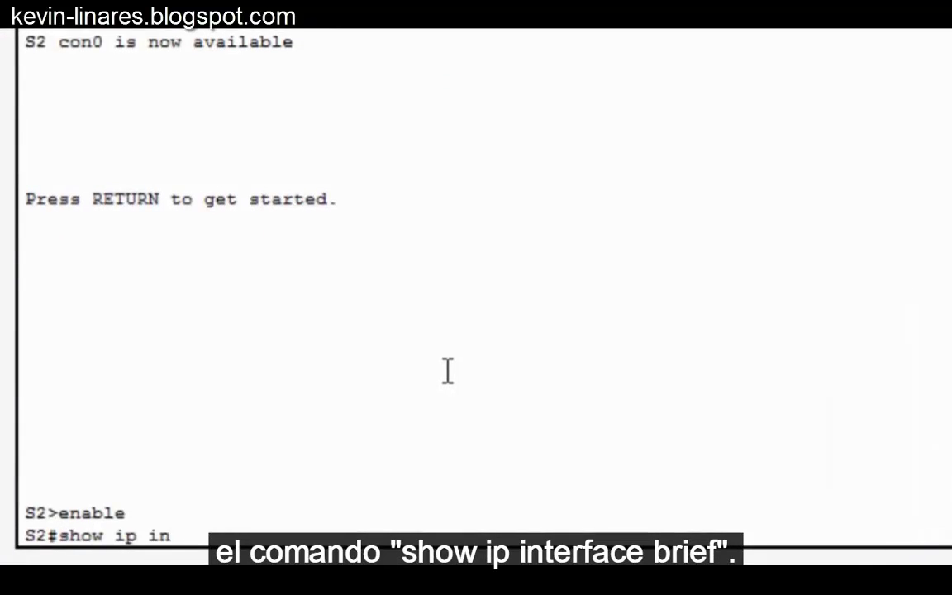
text(terface b)
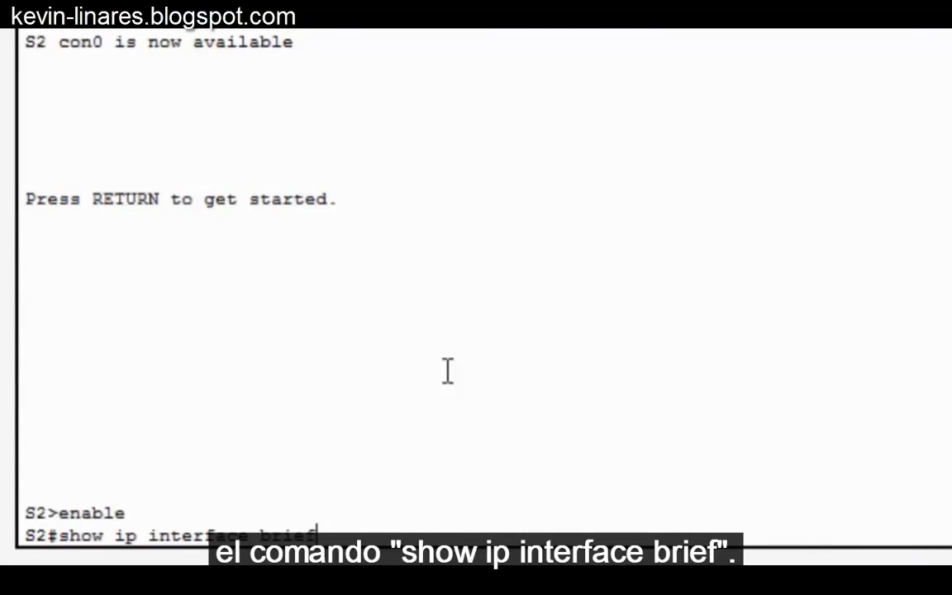
text(rief)
key(Return)
key(space)
key(space)
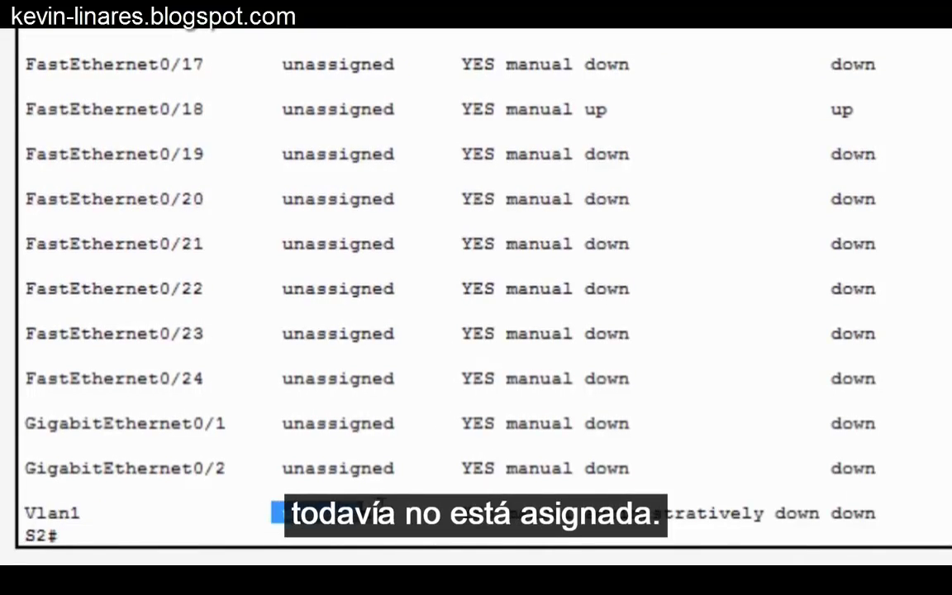
drag(381, 502, 396, 508)
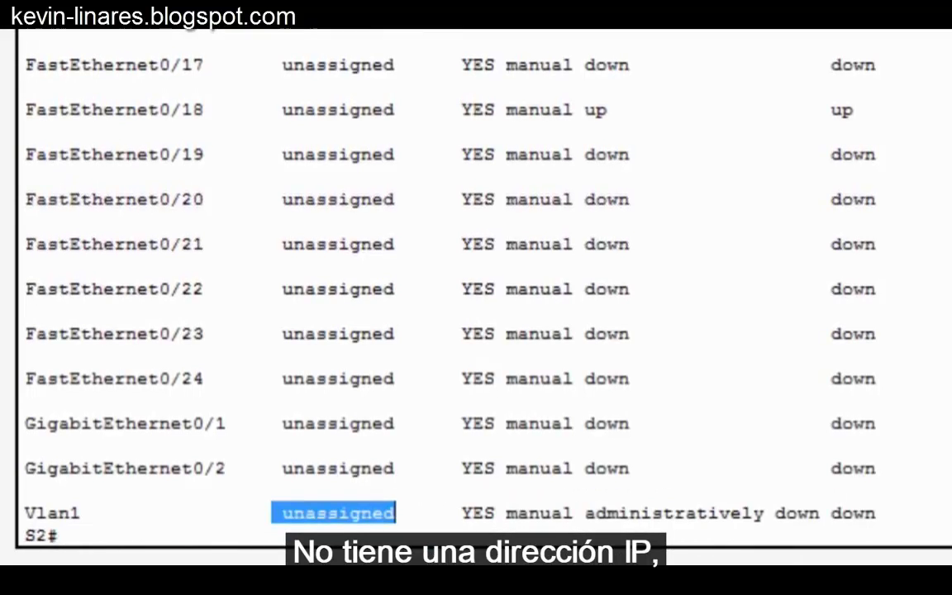
drag(588, 505, 839, 526)
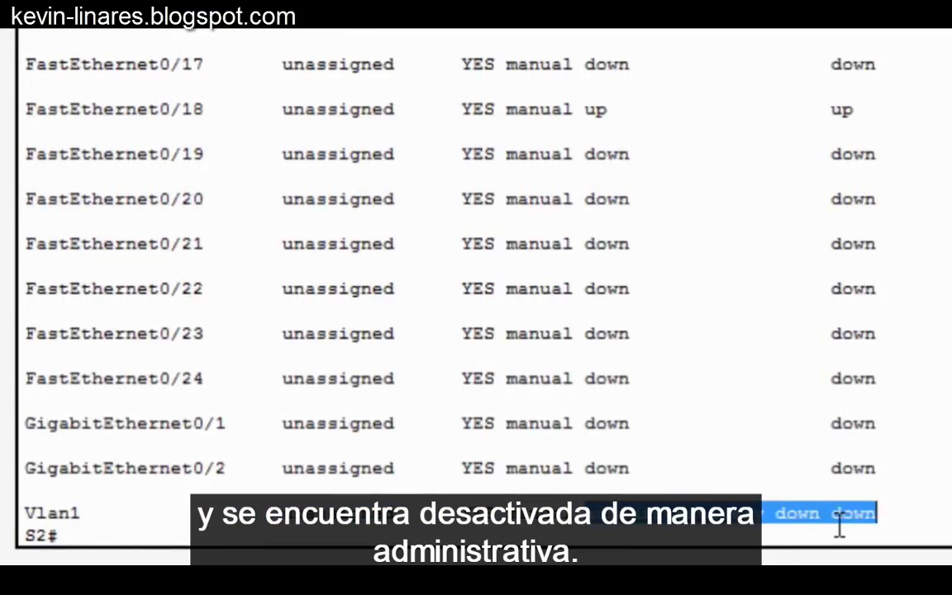
Step: Enter S2's VLAN 1 interface configuration with conf t and int vlan 1, and assign IP address 192.168.1.3 with mask 255.255.255.0
text(co)
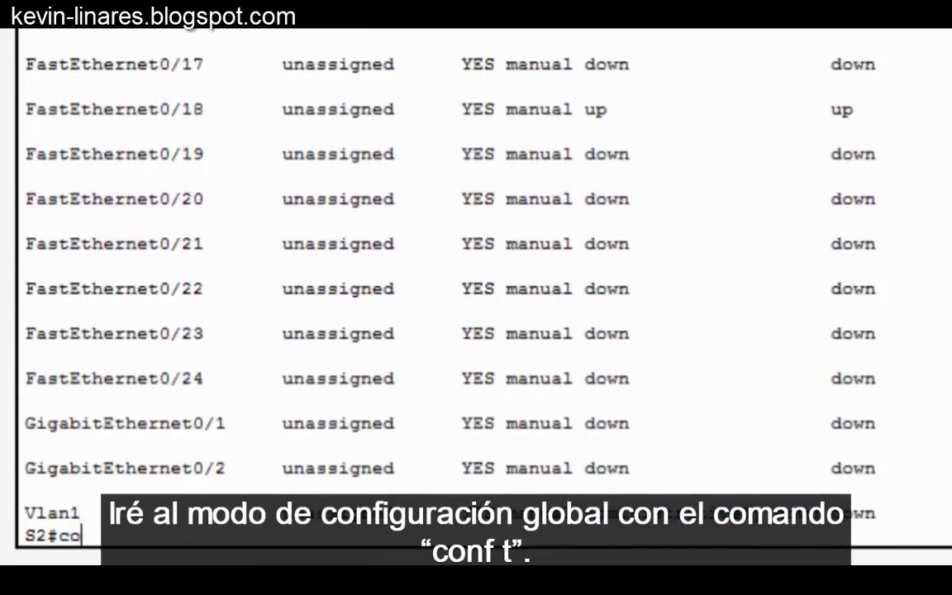
text(nf t)
key(Return)
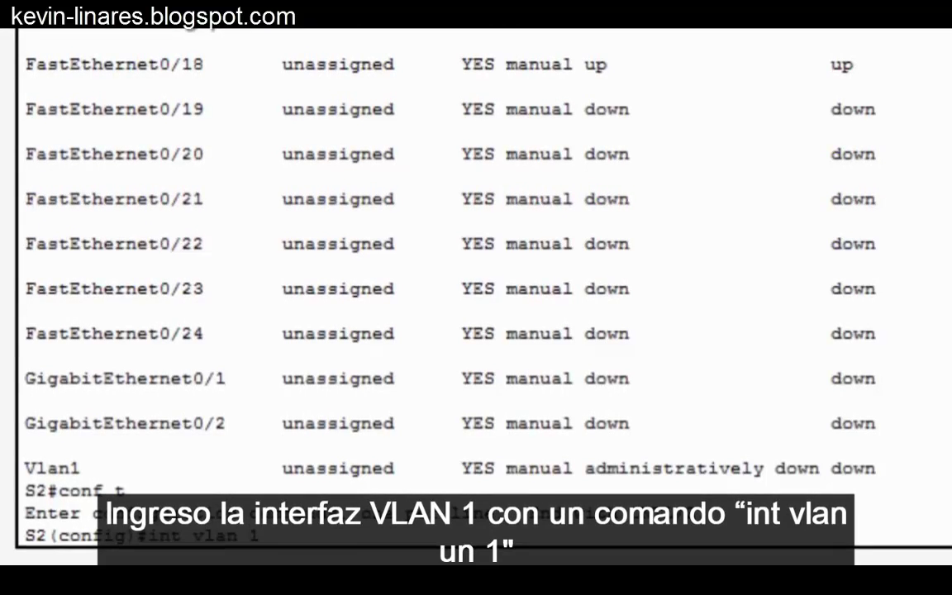
key(Return)
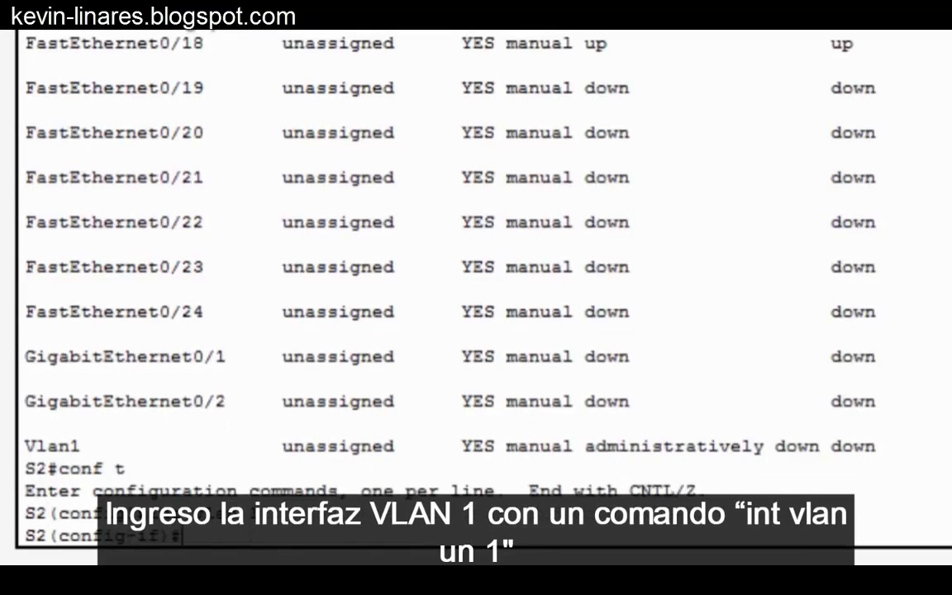
text(ip address 192.168)
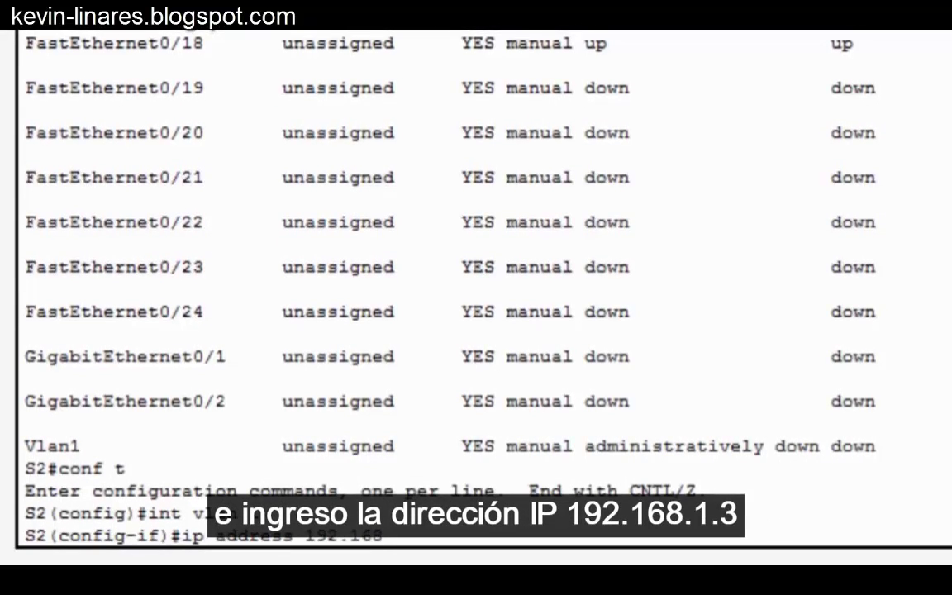
text(.1.3 255)
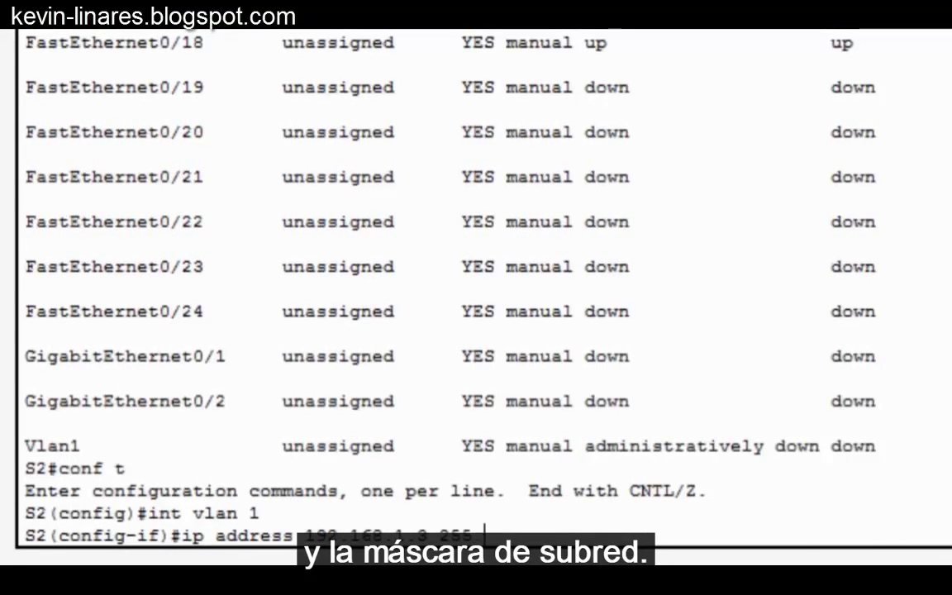
text(.255.255.0)
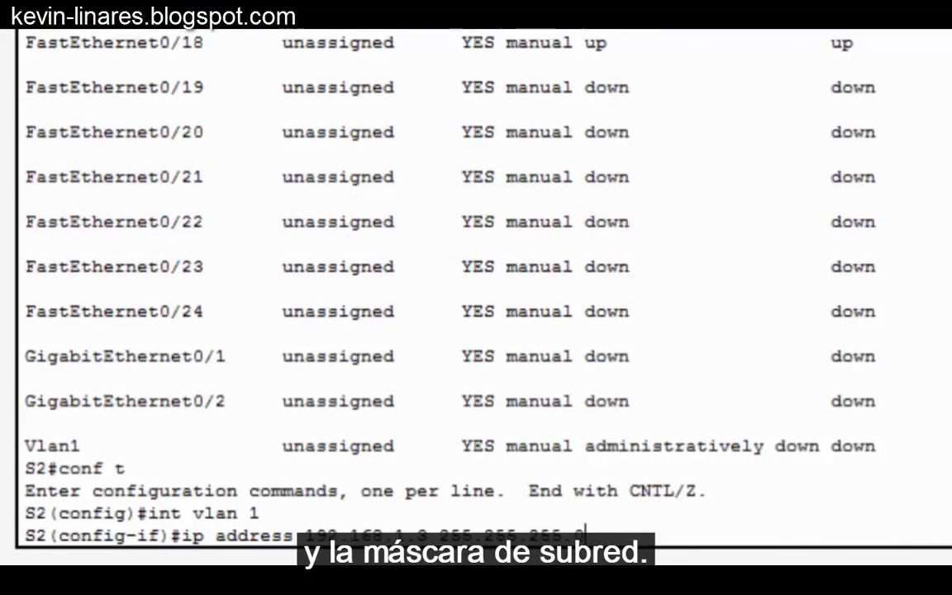
key(Return)
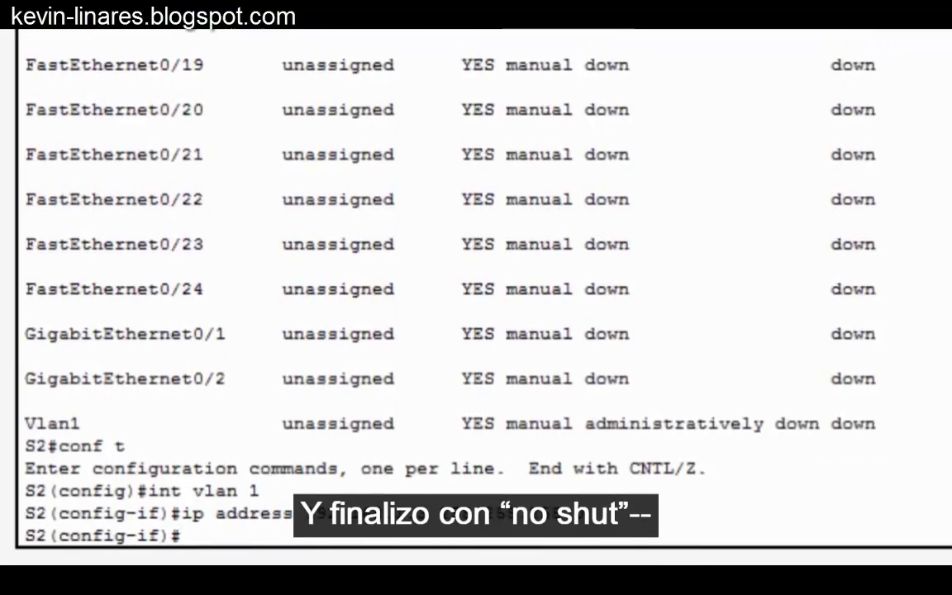
Step: Activate S2's VLAN 1 interface with no shut and return to privileged EXEC mode
text(no shut)
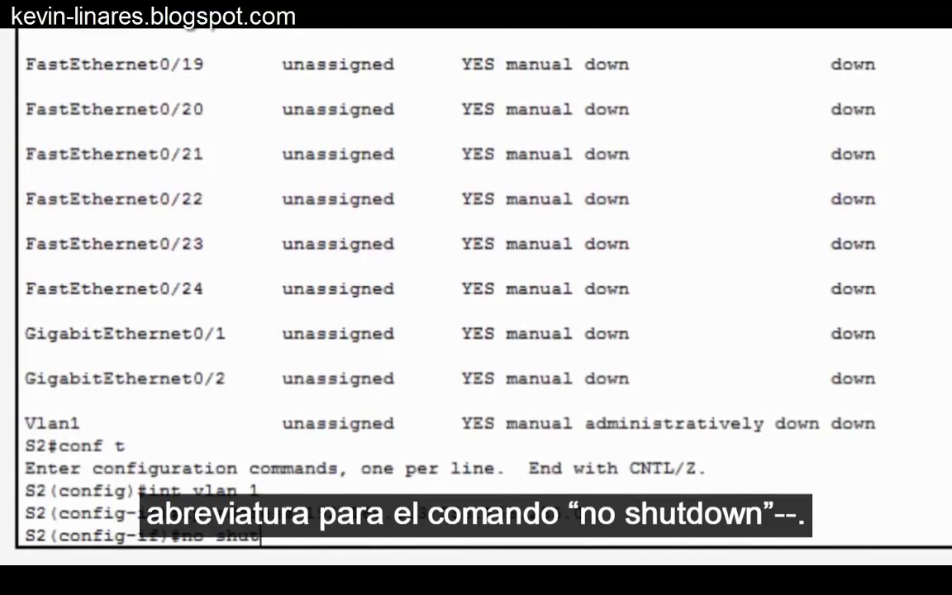
key(Return)
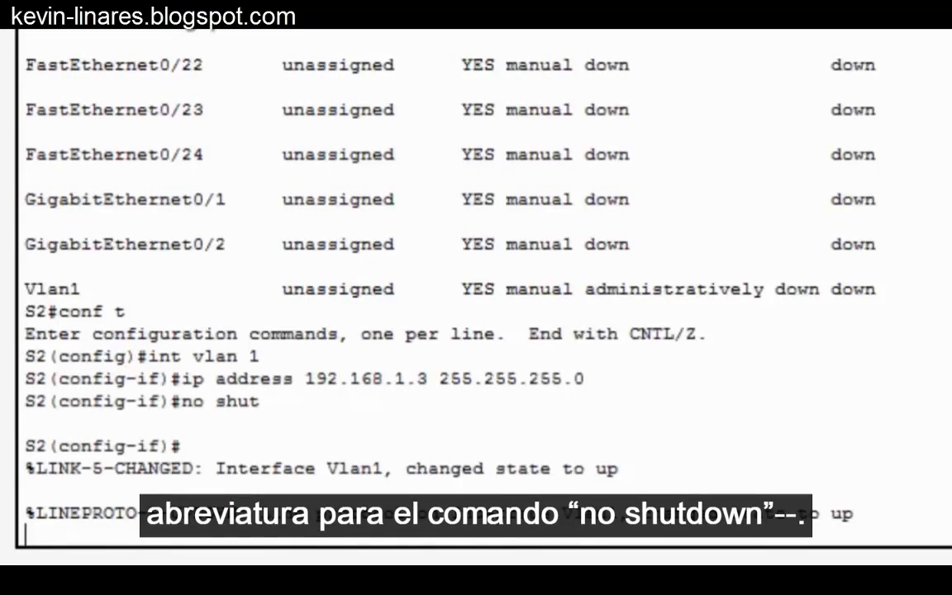
key(Return)
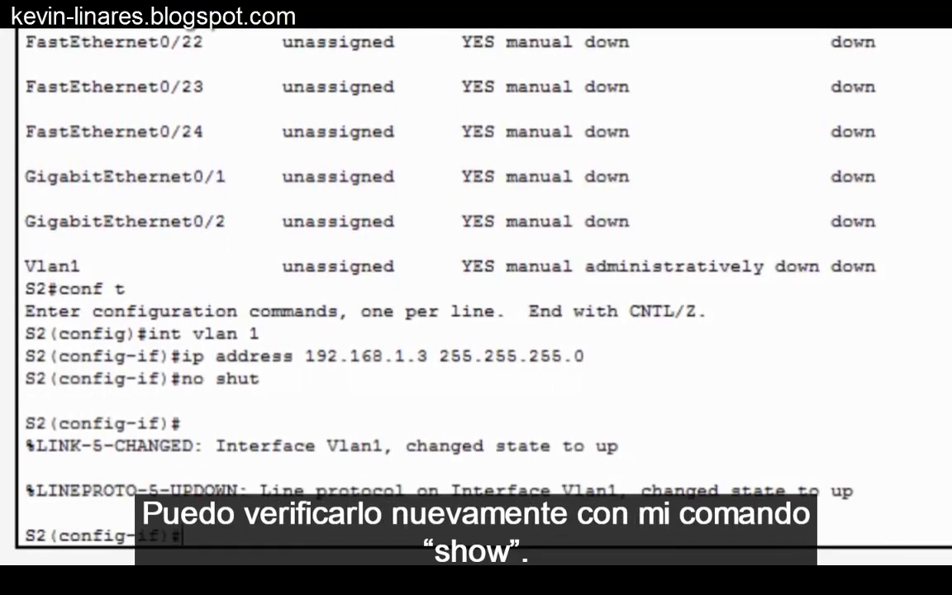
key(ctrl+z)
Step: Rerun show ip interface brief on S2 and check Vlan1's IP address, status and line protocol
text(show ip interface brief)
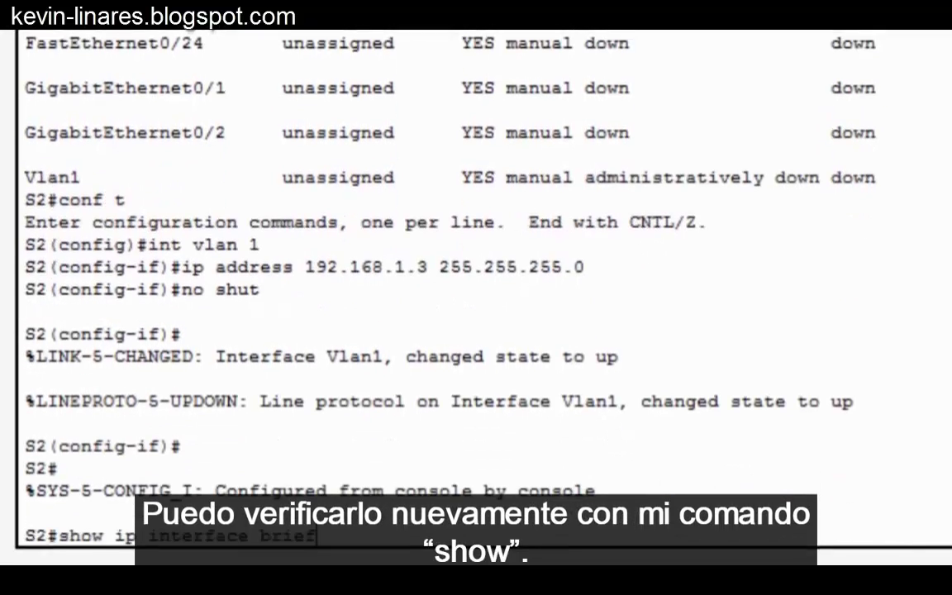
key(Return)
key(space)
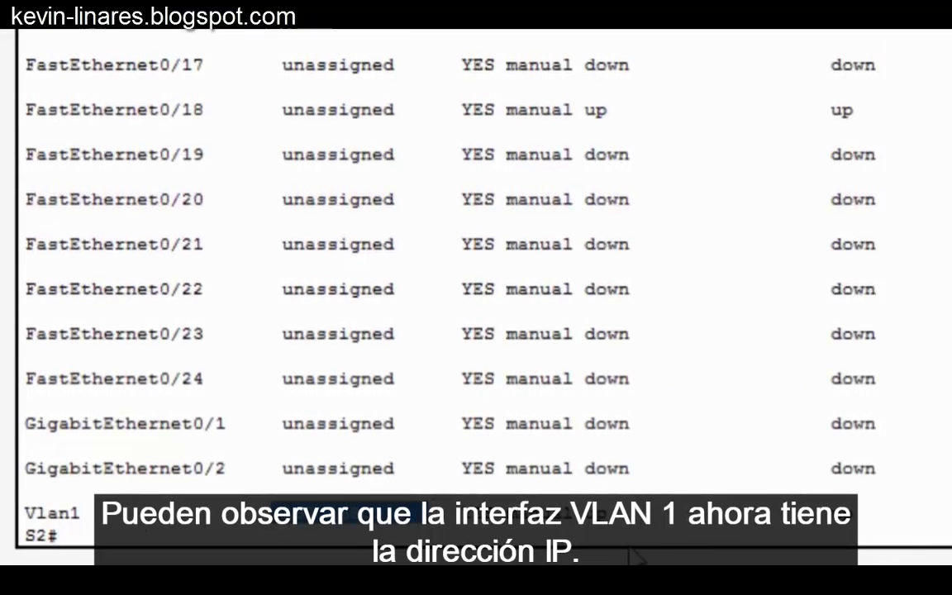
drag(585, 516, 641, 513)
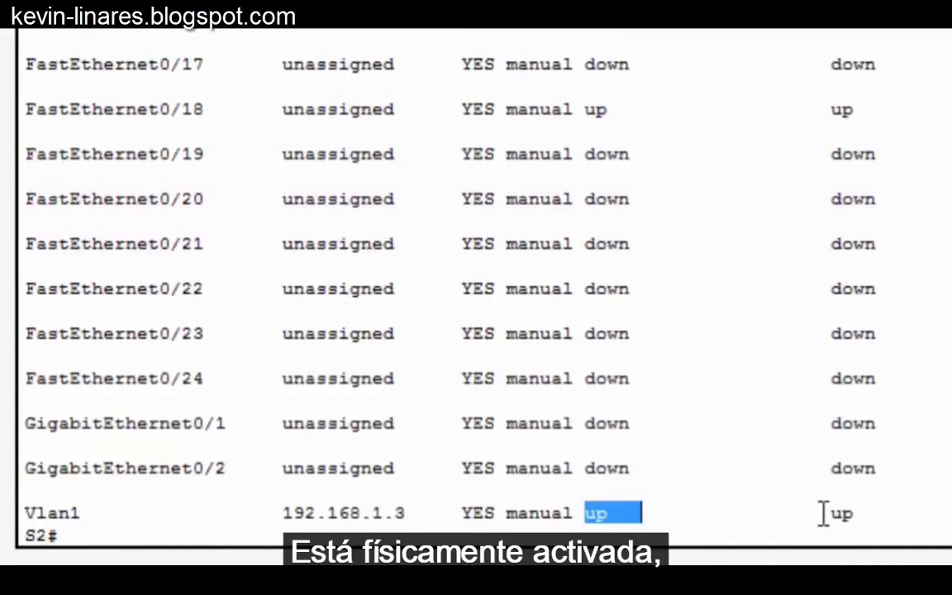
drag(824, 513, 853, 513)
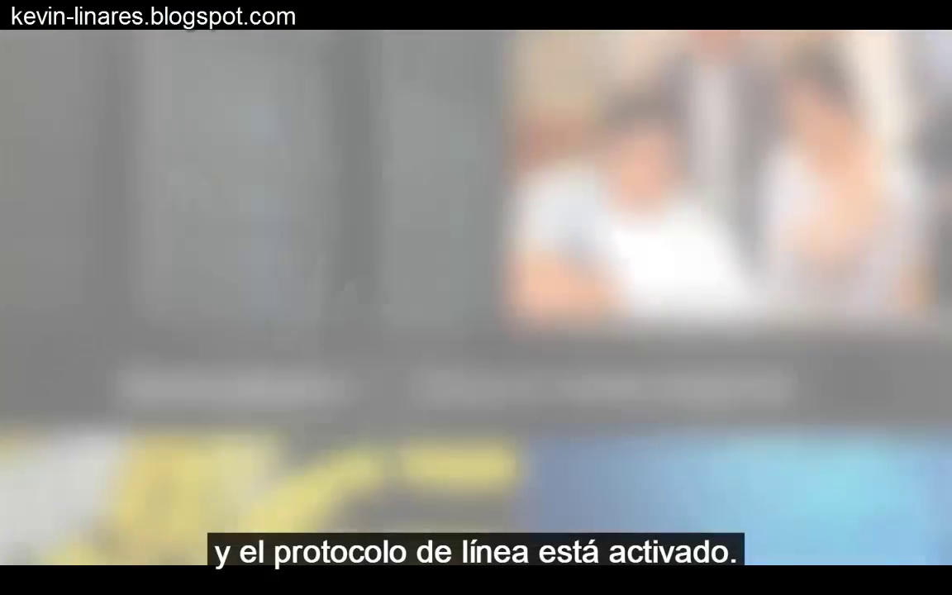